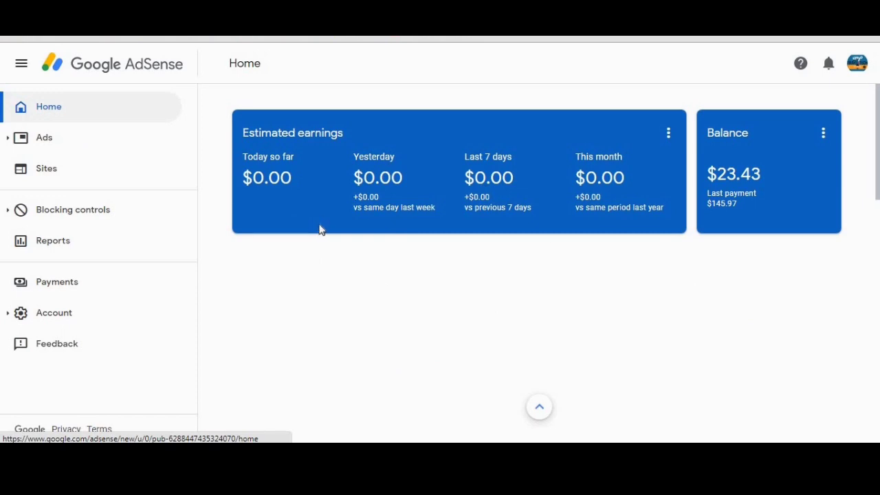
Open the name and address of the payments profile for editing in the AdSense payment settings.
scroll(811, 220, down, 5)
scroll(729, 301, up, 4)
scroll(728, 301, up, 2)
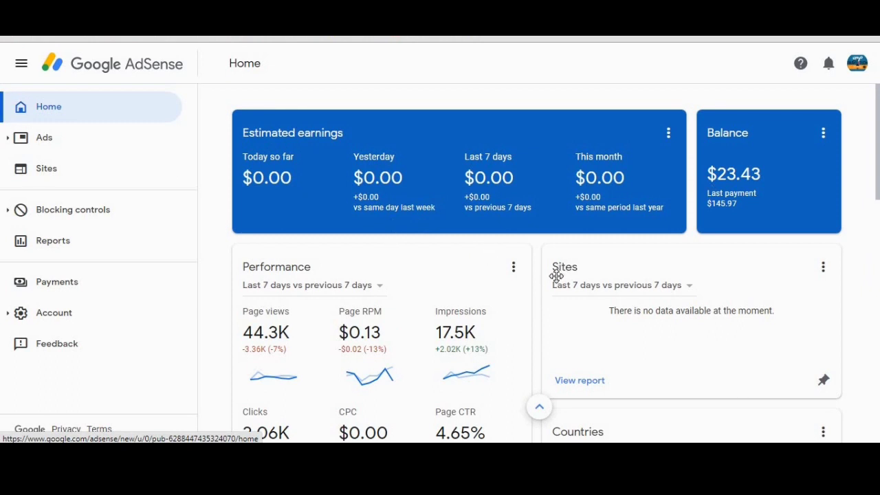
click(69, 292)
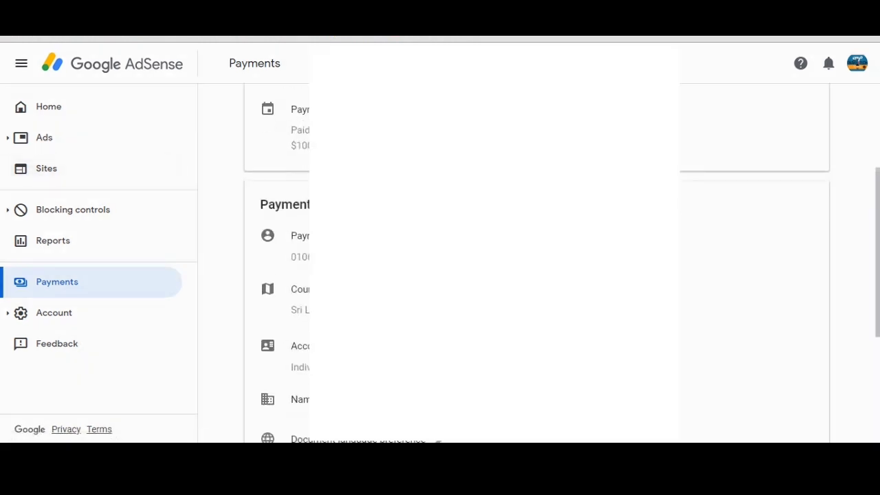
scroll(291, 145, down, 2)
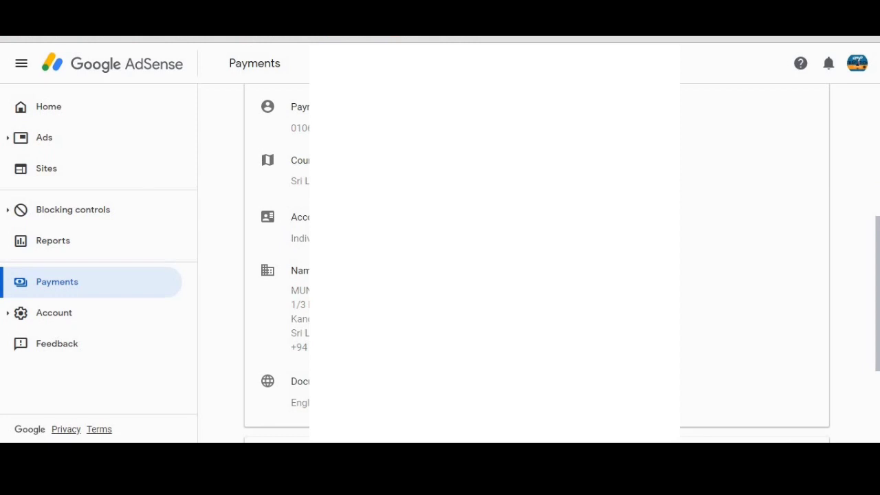
scroll(536, 261, down, 2)
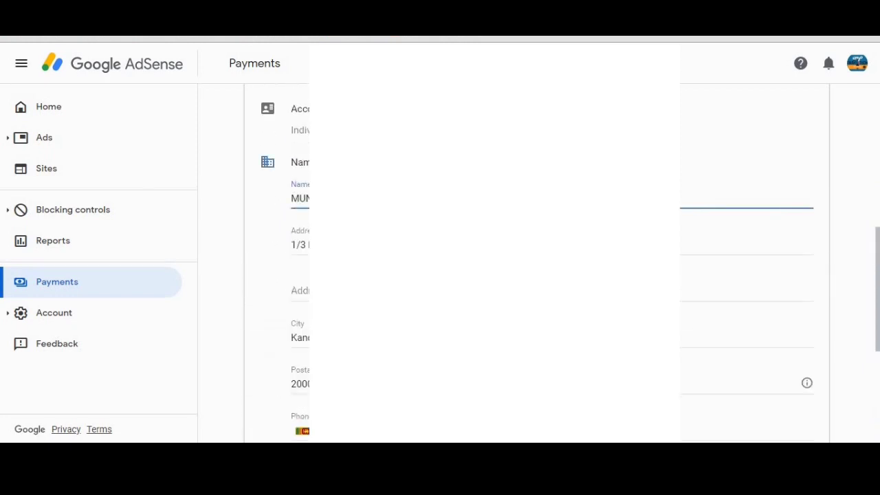
scroll(536, 261, down, 1)
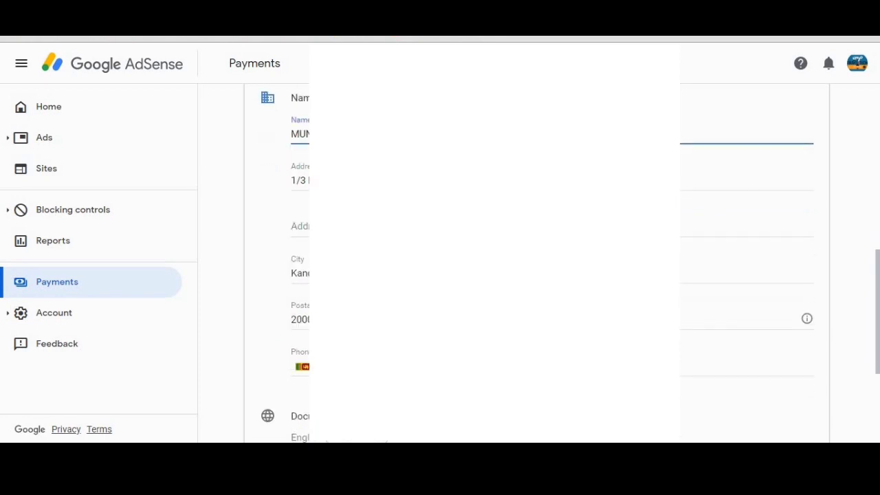
Examine the postal code, city and name fields in the payments profile's name and address section.
click(295, 307)
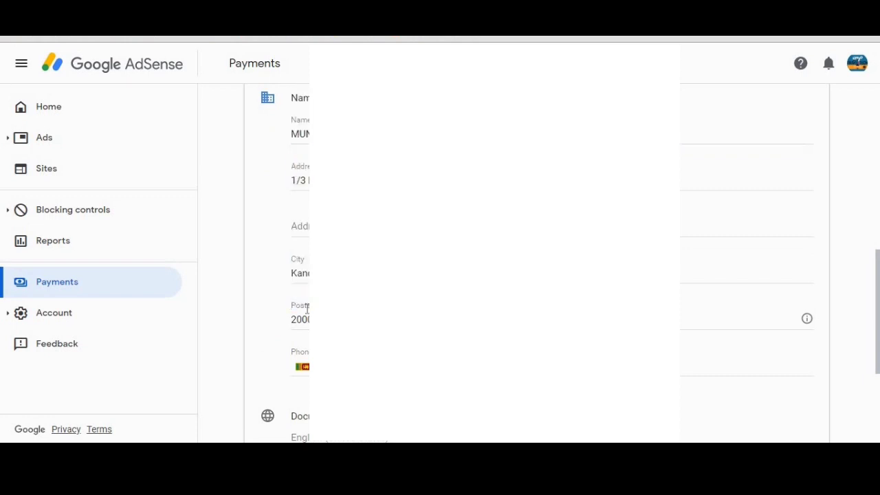
double_click(294, 307)
click(294, 307)
drag(305, 300, 285, 310)
click(296, 318)
key(shift+Tab)
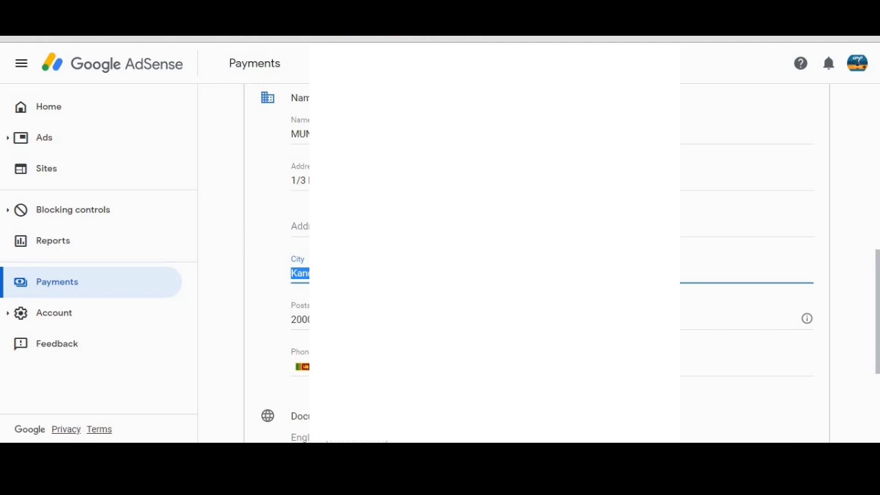
click(300, 134)
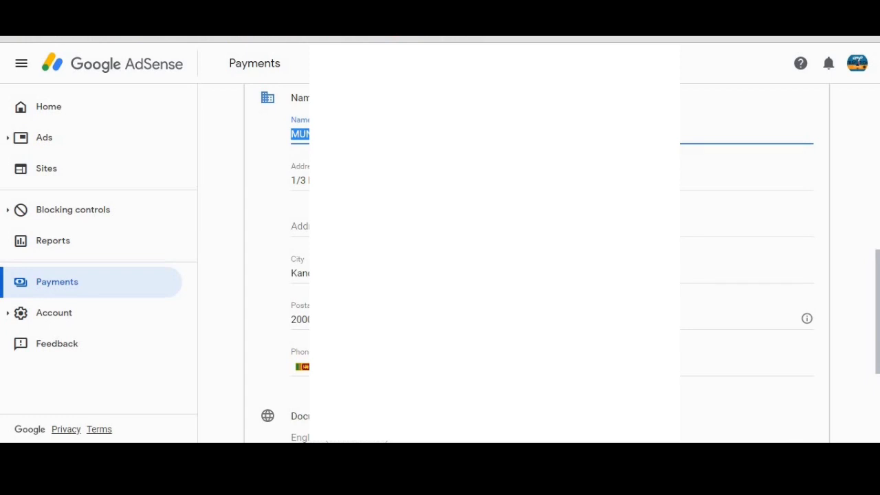
Open the payment schedule for editing and enter an increased payment threshold.
scroll(756, 261, down, 3)
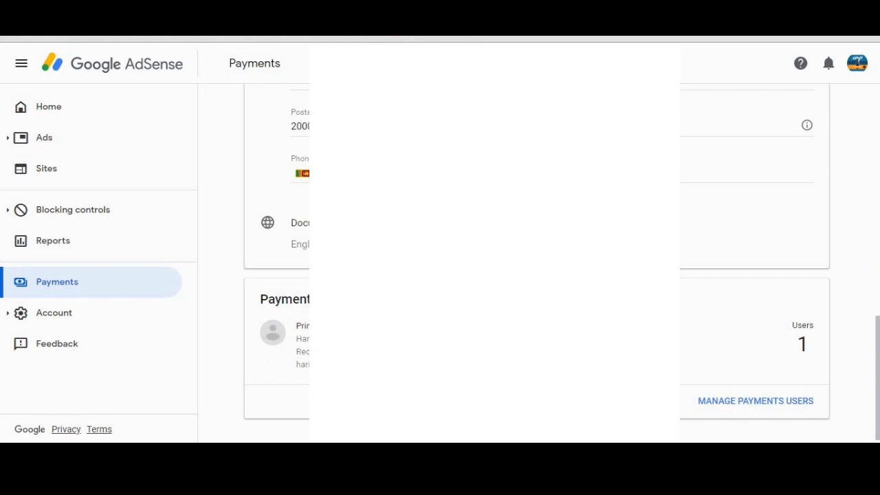
scroll(306, 295, up, 4)
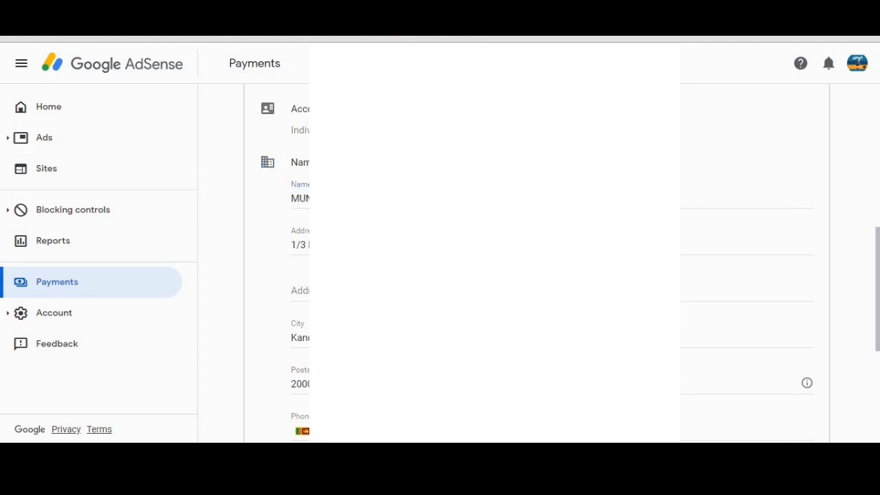
scroll(302, 261, up, 2)
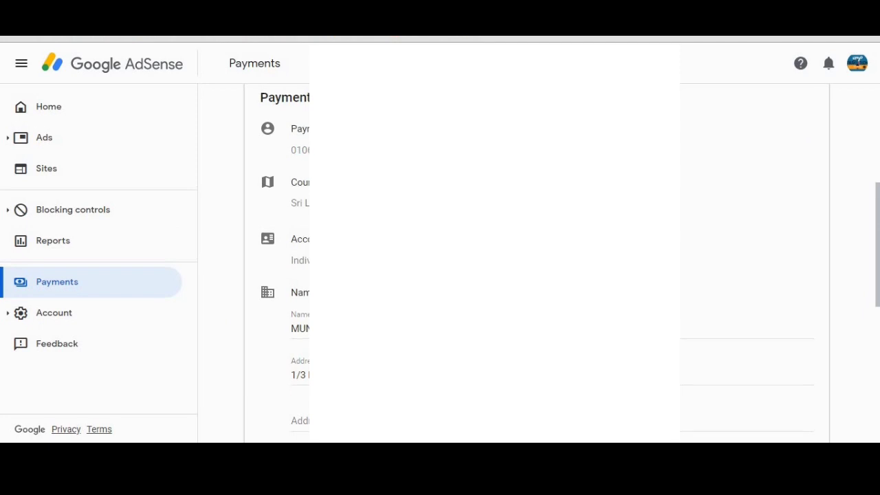
scroll(536, 263, up, 4)
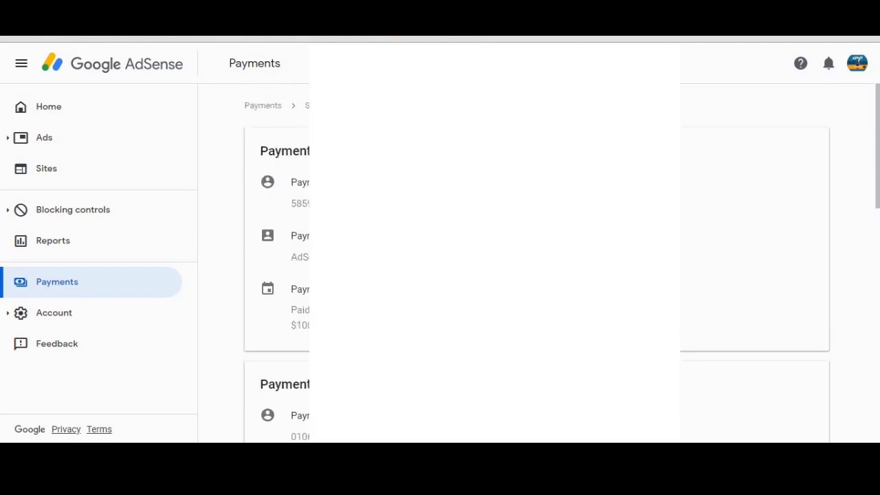
click(293, 309)
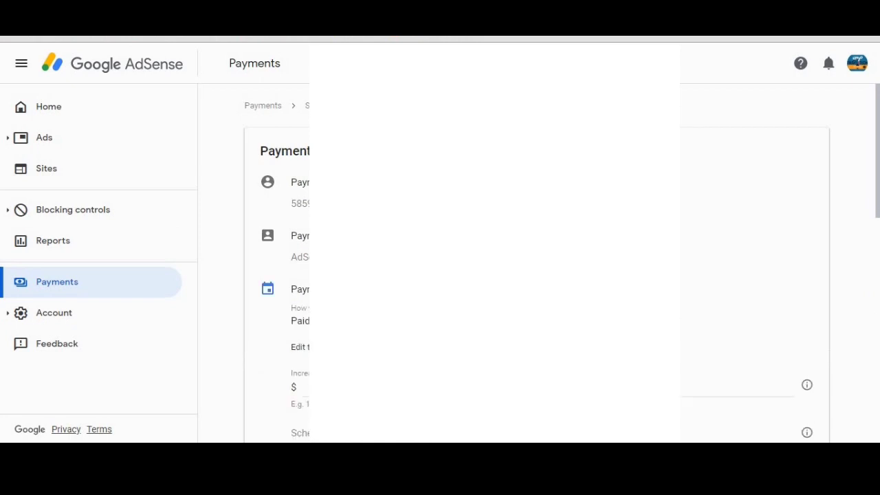
scroll(536, 263, down, 1)
click(305, 323)
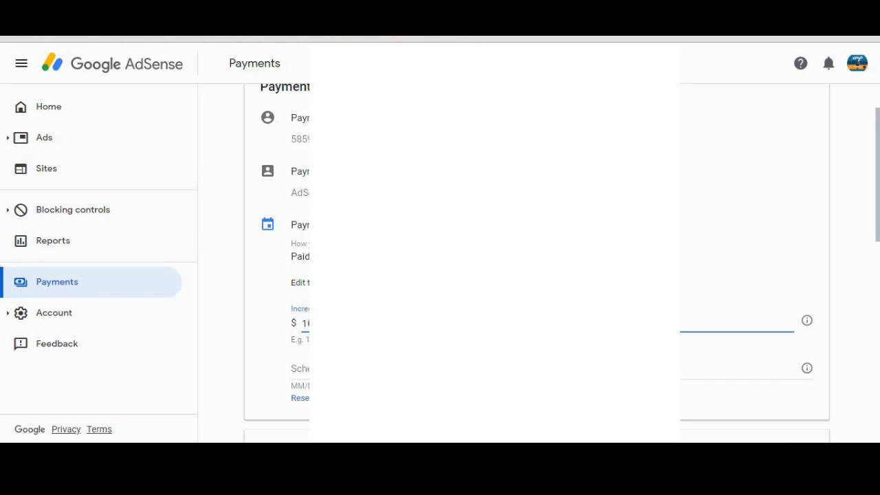
key(ctrl+a)
scroll(681, 300, up, 1)
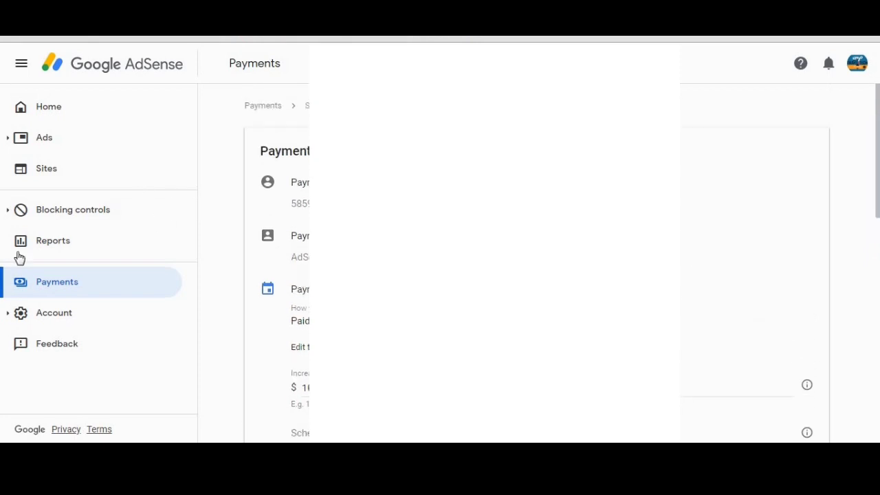
Start adding a payment method from the payment methods page and open the form for new wire transfer details.
click(78, 295)
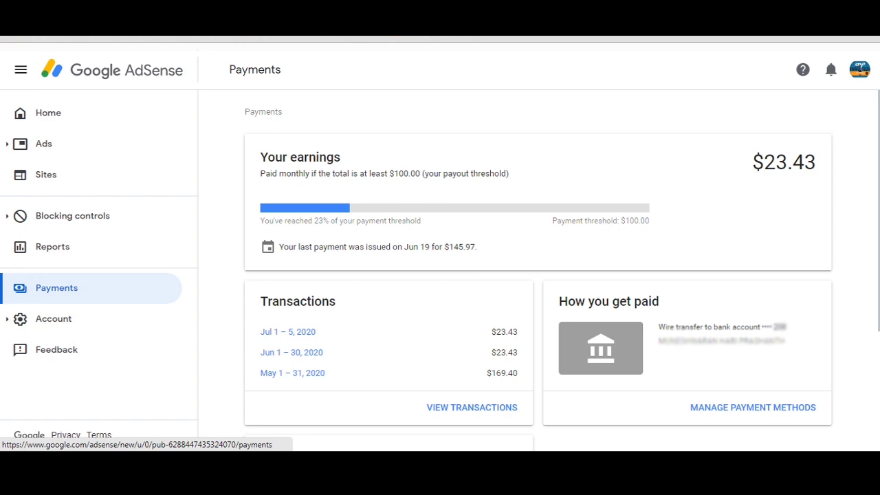
click(752, 407)
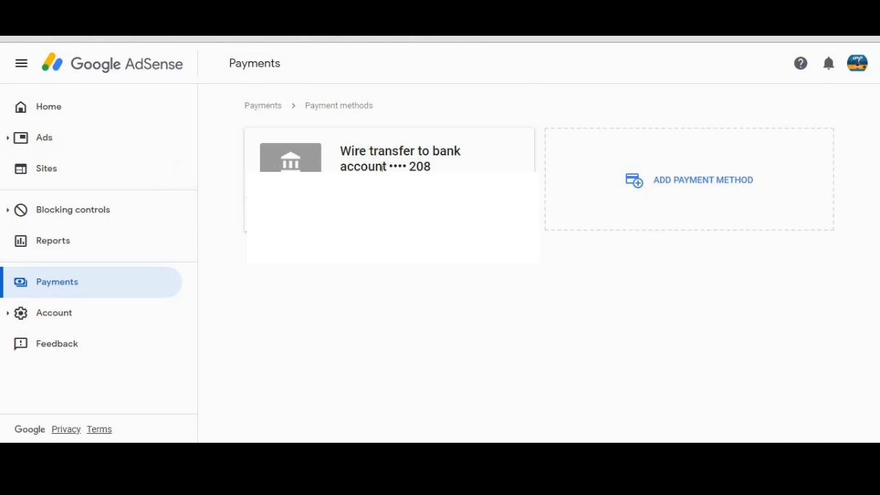
click(679, 189)
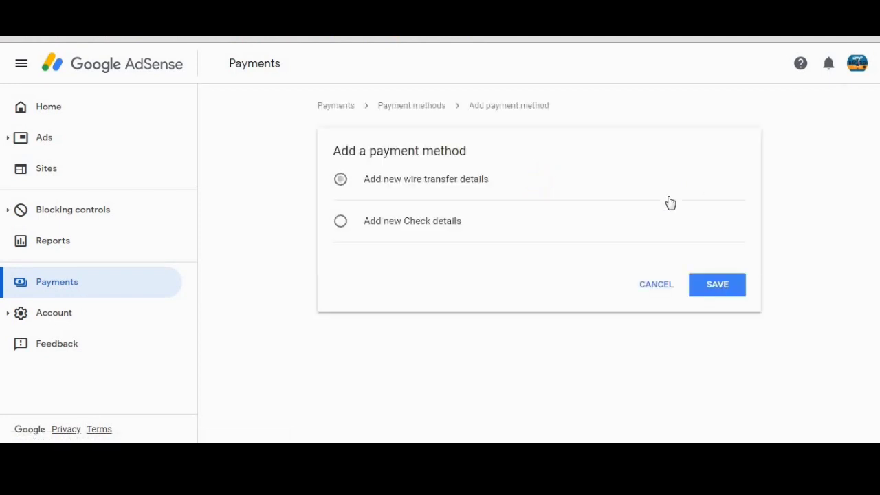
drag(375, 183, 428, 190)
click(428, 191)
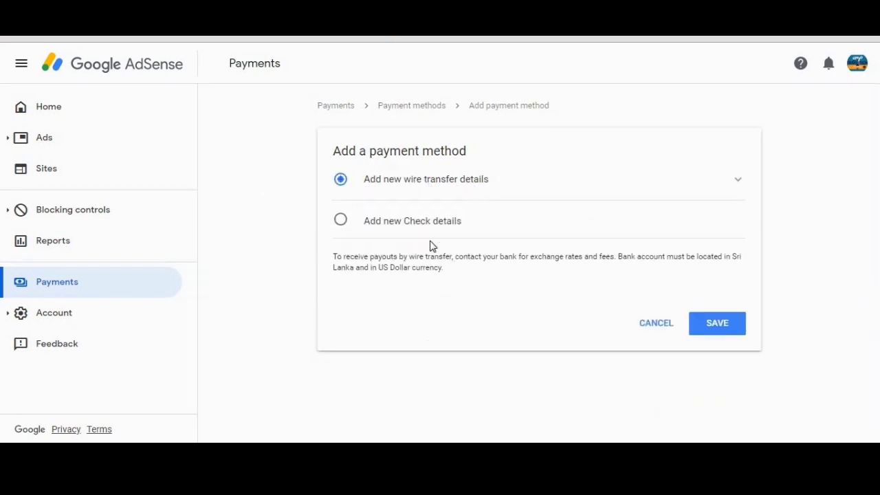
click(438, 191)
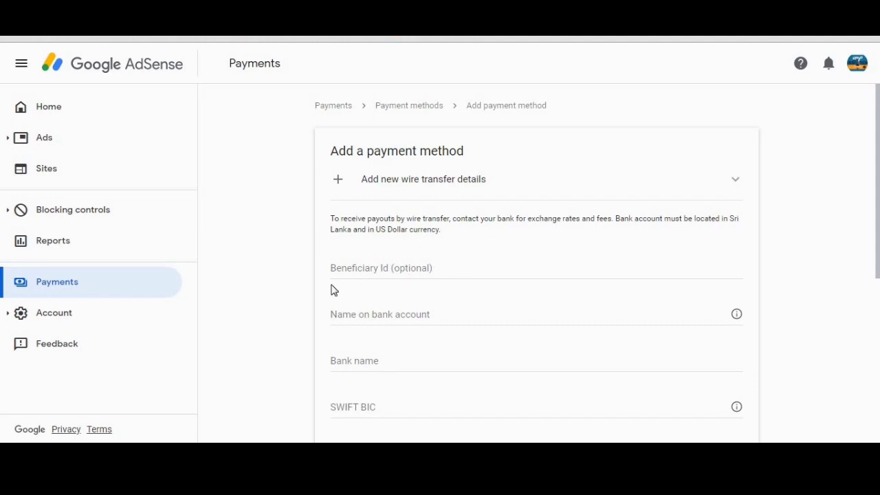
Examine the name on bank account, bank name and SWIFT BIC fields of the wire transfer form.
click(453, 314)
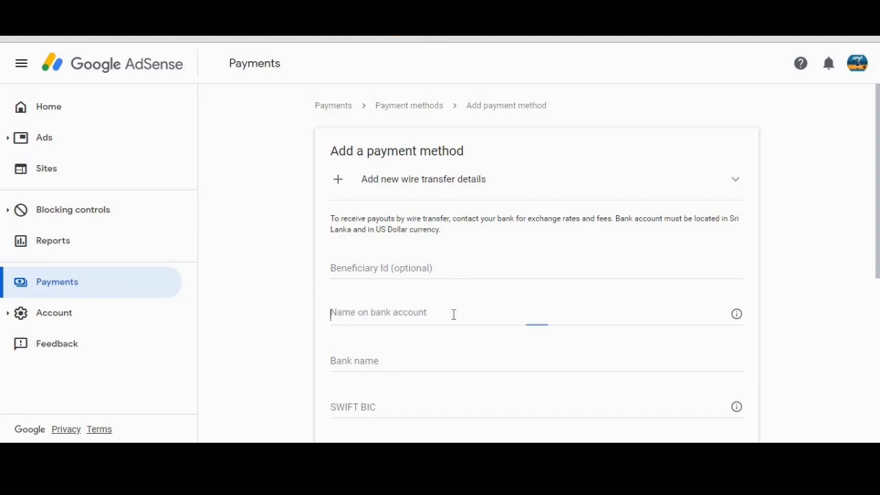
scroll(454, 310, down, 2)
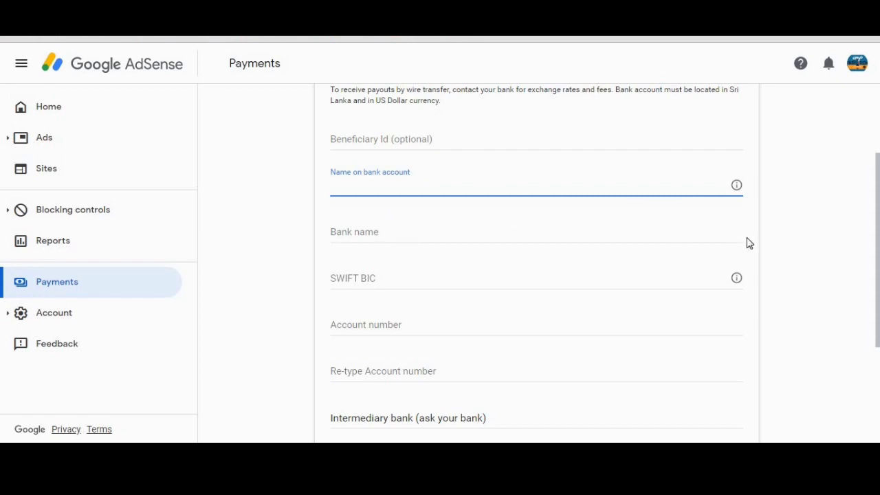
click(537, 231)
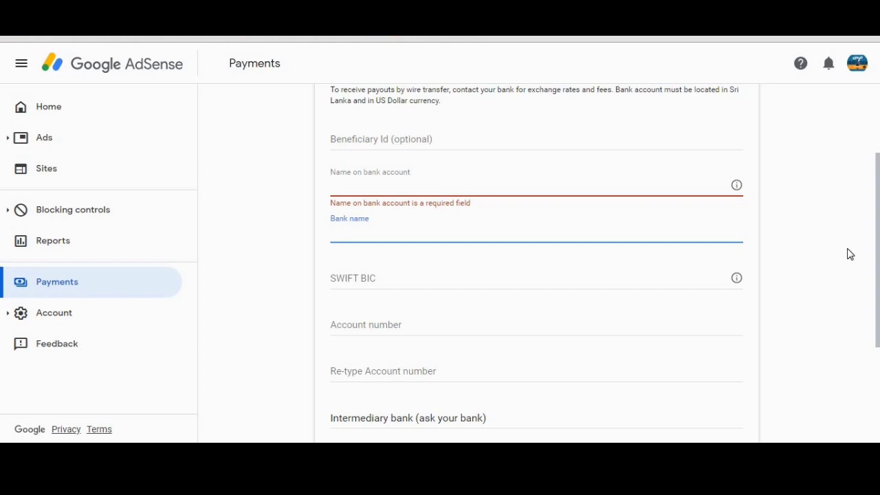
click(363, 277)
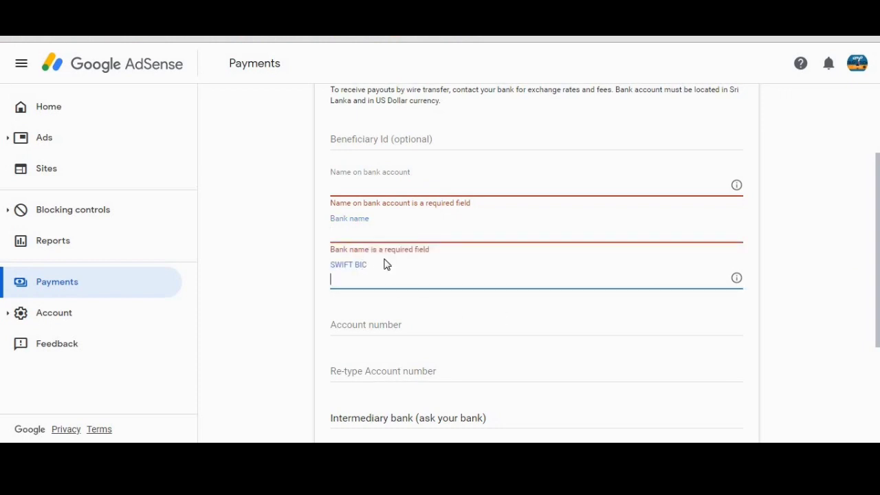
Search Google for the wire transfer form's "SWIFT BIC" field label.
drag(369, 268, 323, 270)
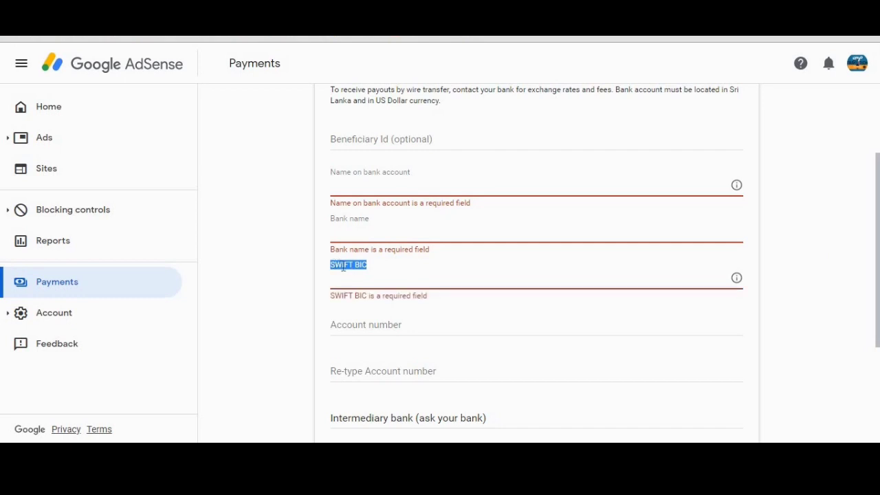
right_click(342, 267)
click(375, 276)
right_click(356, 269)
click(400, 294)
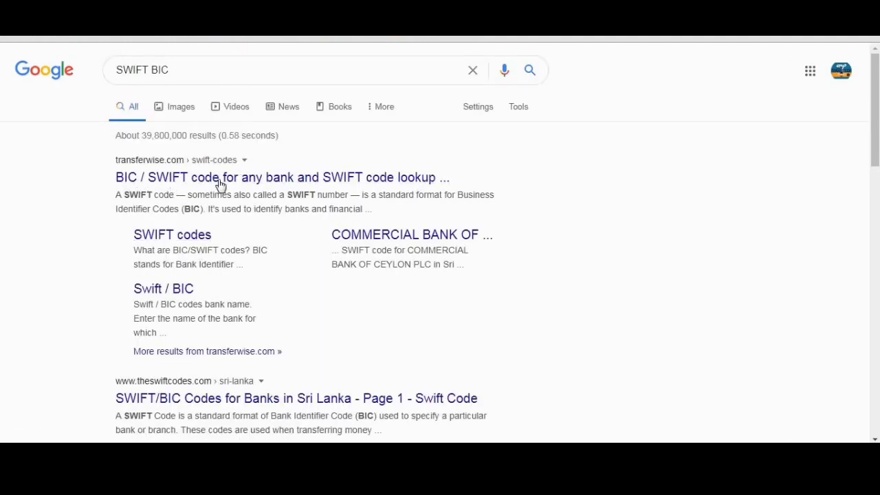
Change the Google search to the suggestion "swift code of commercial bank kandy branch" and run it.
click(186, 70)
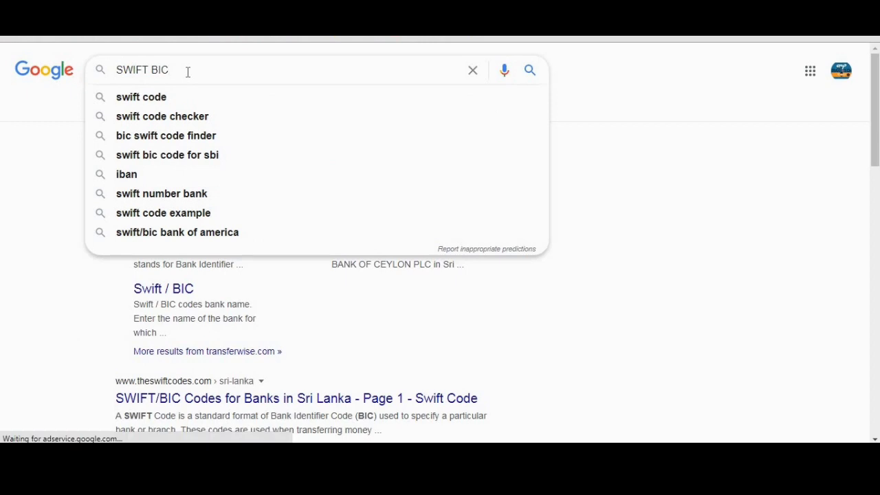
key(BackSpace)
key(BackSpace)
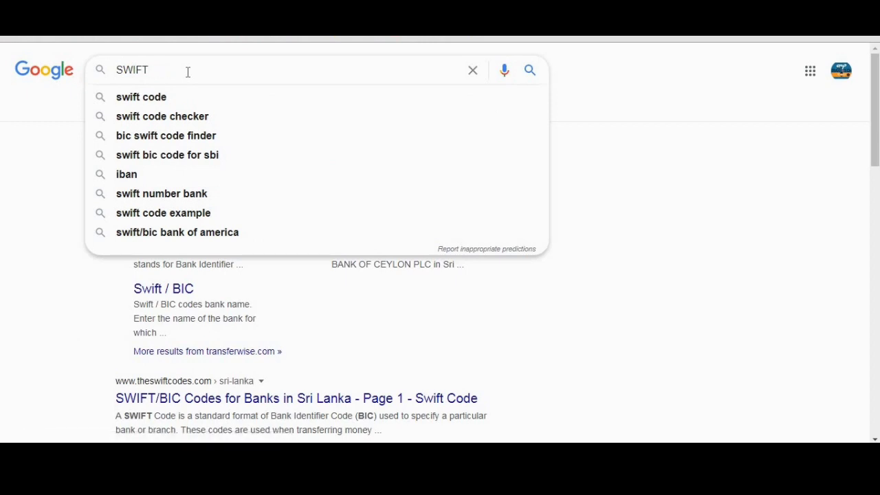
text(code)
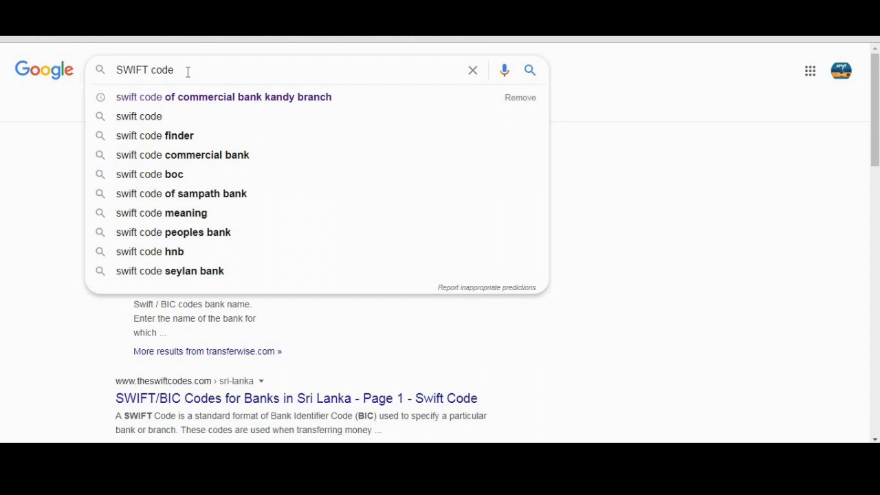
key(Down)
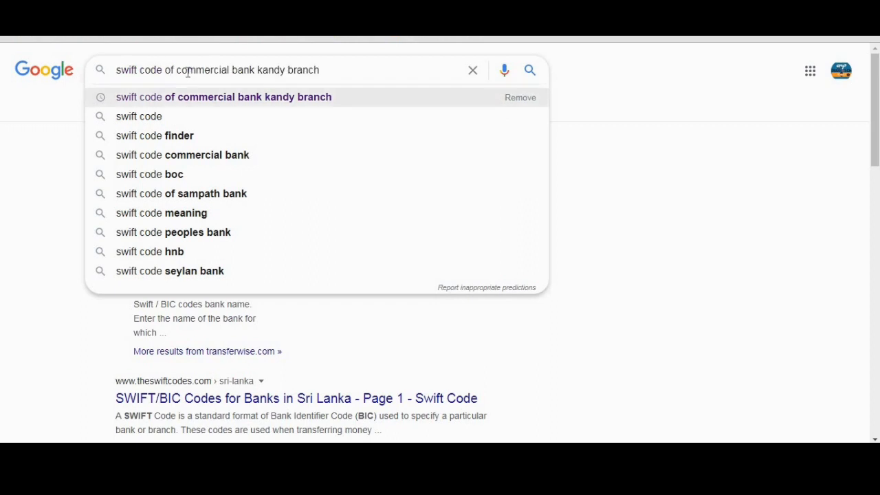
key(Return)
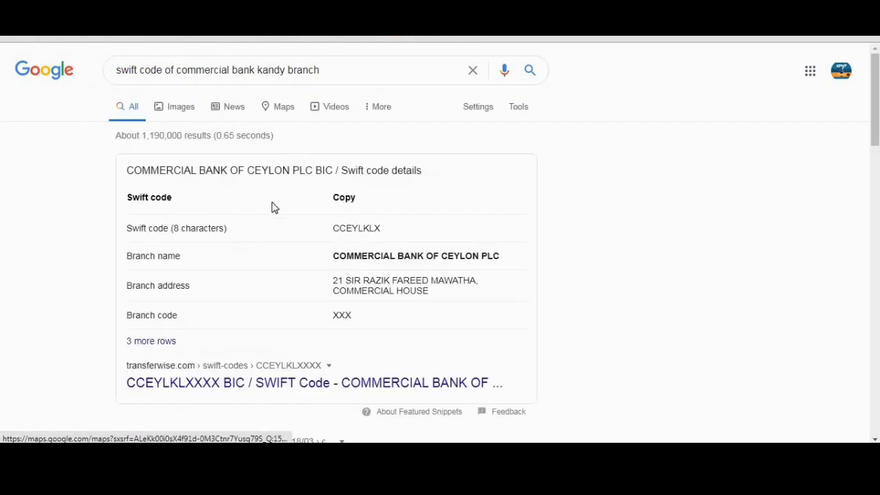
Check the 8-character Swift code in the search result and examine the bank's details on the TransferWise page.
double_click(343, 229)
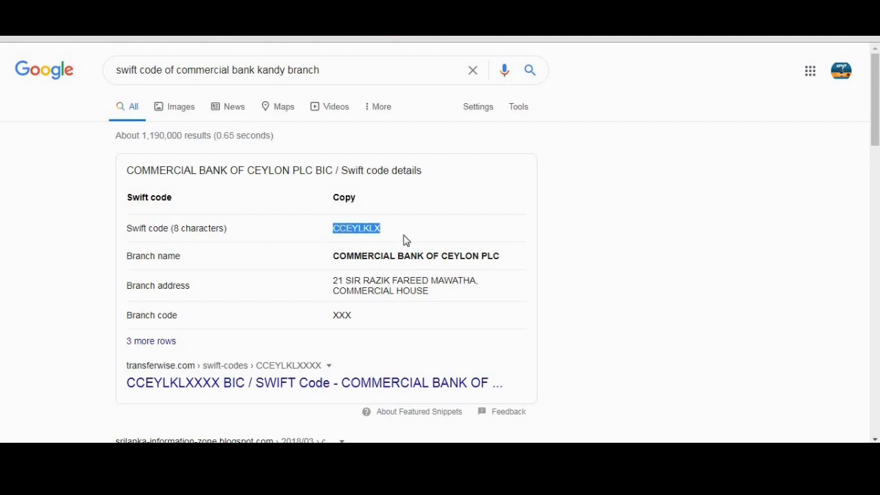
scroll(283, 257, down, 1)
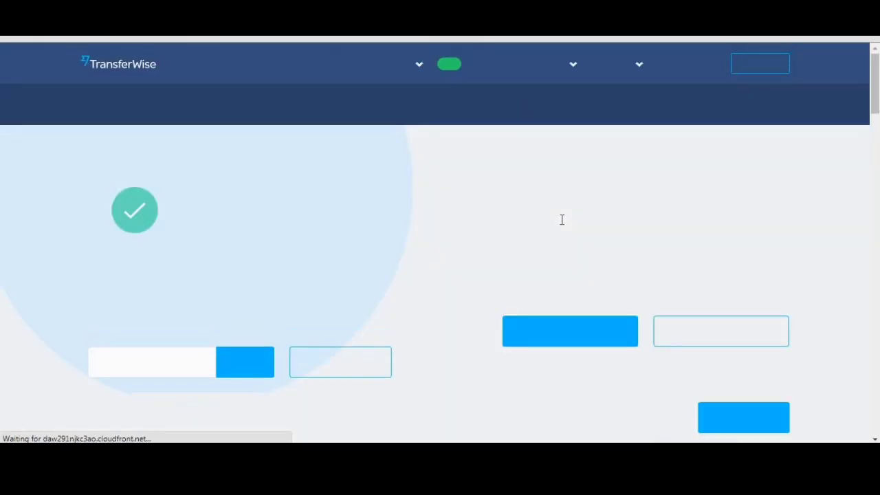
scroll(562, 220, down, 6)
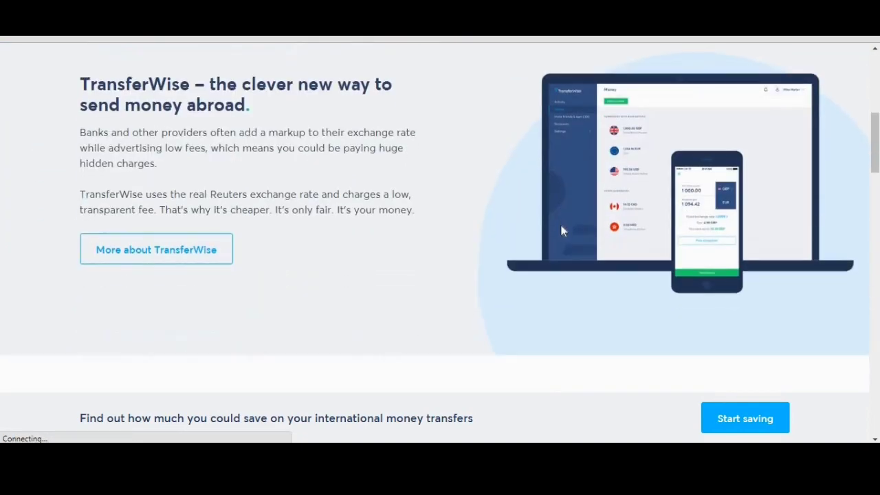
scroll(560, 231, down, 10)
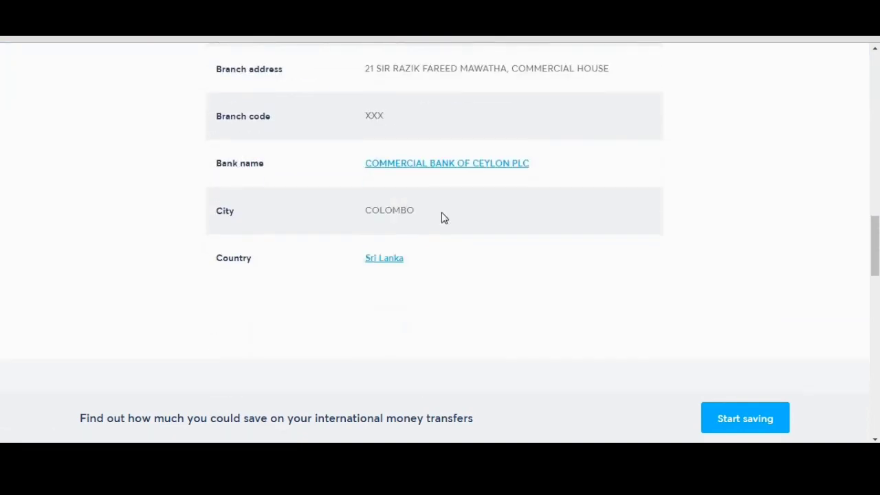
Review the bank's Swift code and branch details on the TransferWise page and return to the AdSense wire transfer form.
scroll(460, 237, down, 3)
scroll(481, 254, up, 8)
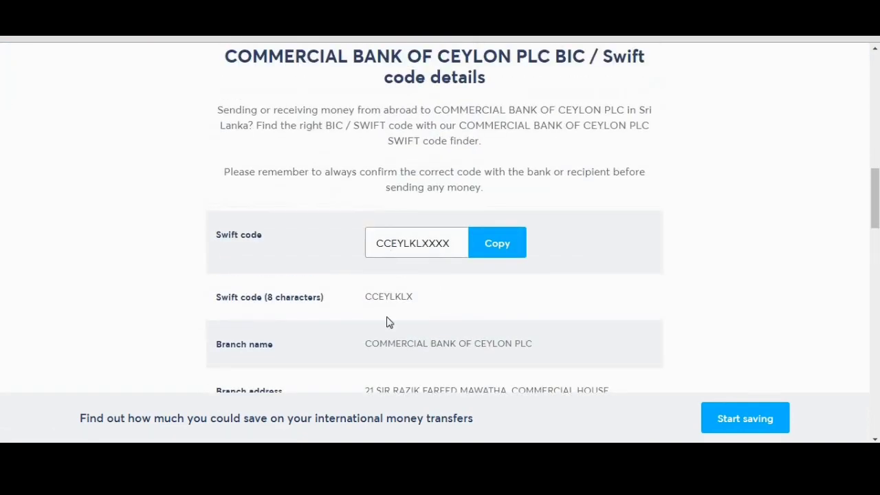
key(ctrl+Tab)
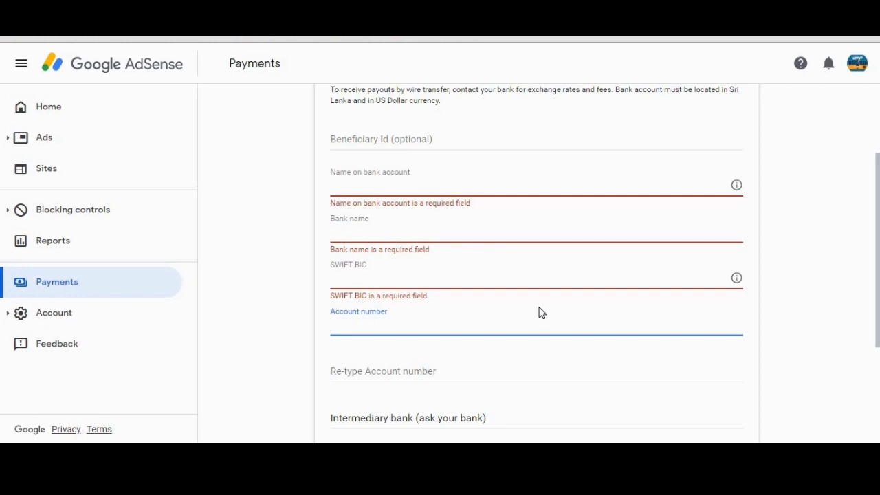
Examine the wire transfer form's account number, Re-type Account number, intermediary bank and FFC or FBO fields.
click(389, 372)
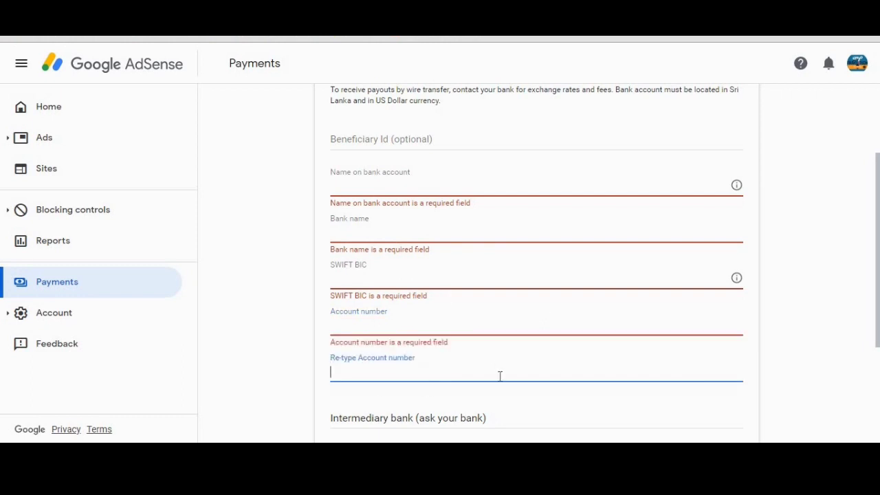
scroll(351, 325, down, 1)
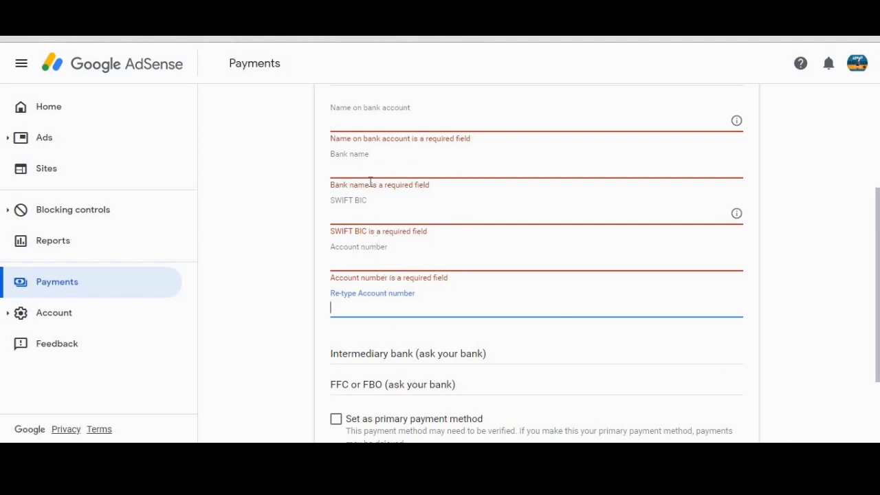
scroll(468, 254, down, 1)
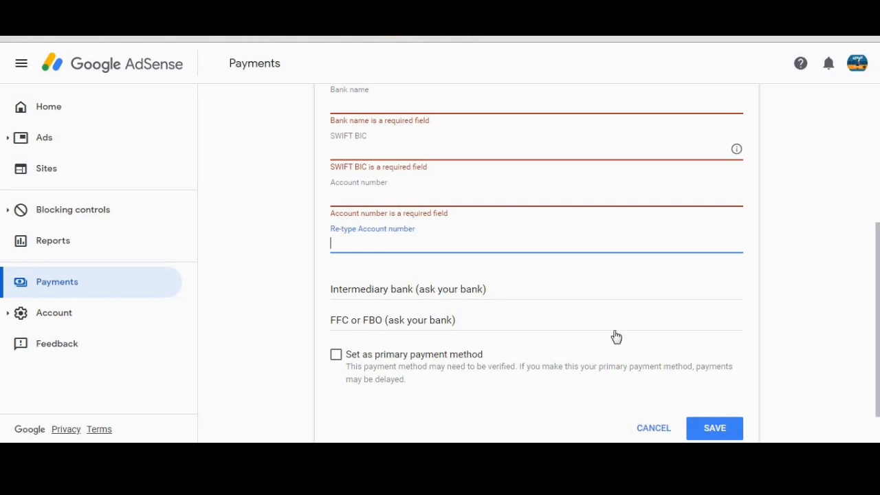
Try the "Set as primary payment method" option on and off, and cancel the wire transfer form.
click(336, 356)
click(336, 358)
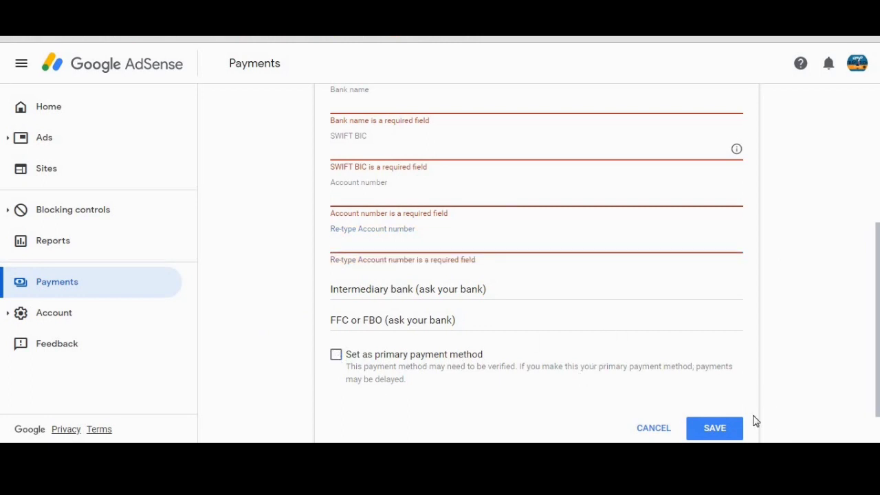
click(713, 431)
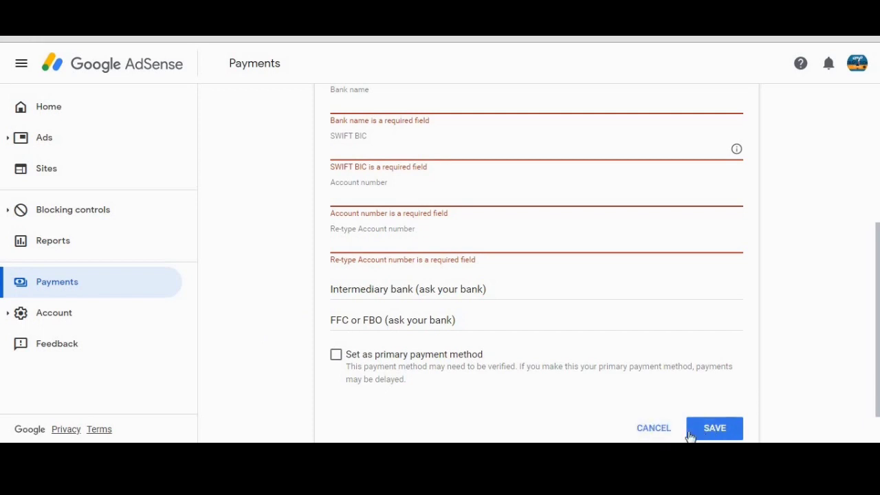
click(654, 433)
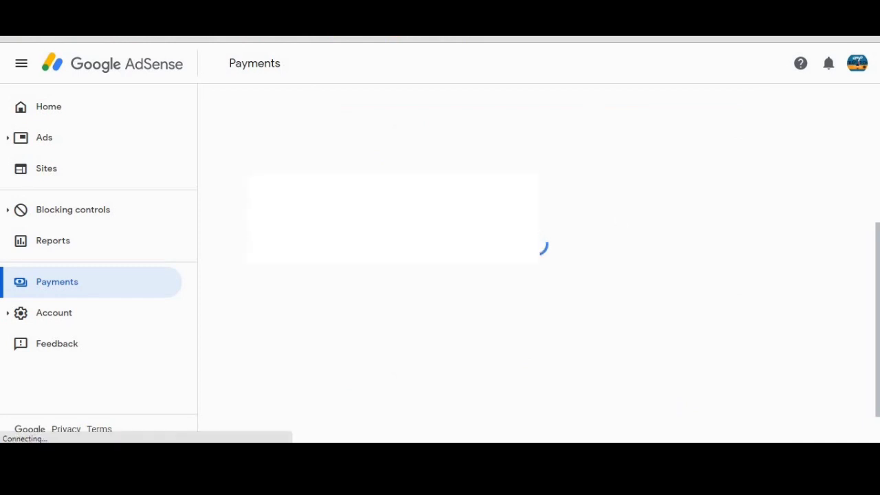
Go to the AdSense Home page and open the payment transactions from the Balance card.
click(58, 121)
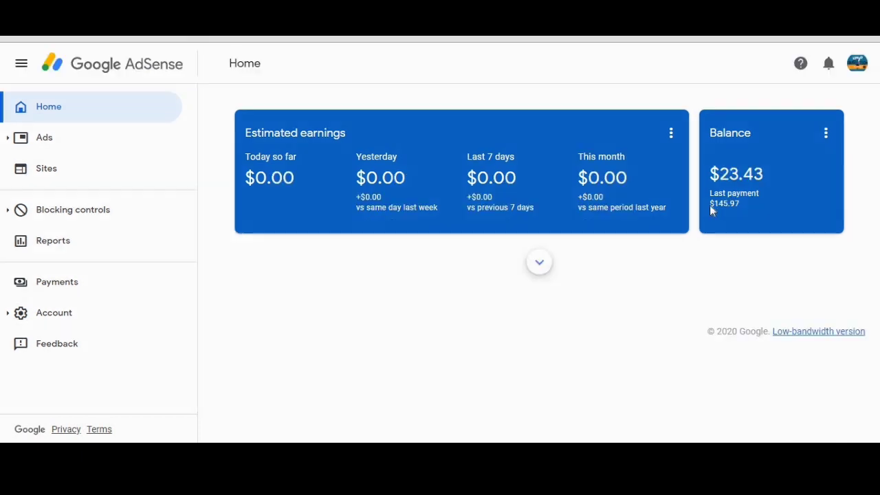
click(825, 133)
click(801, 136)
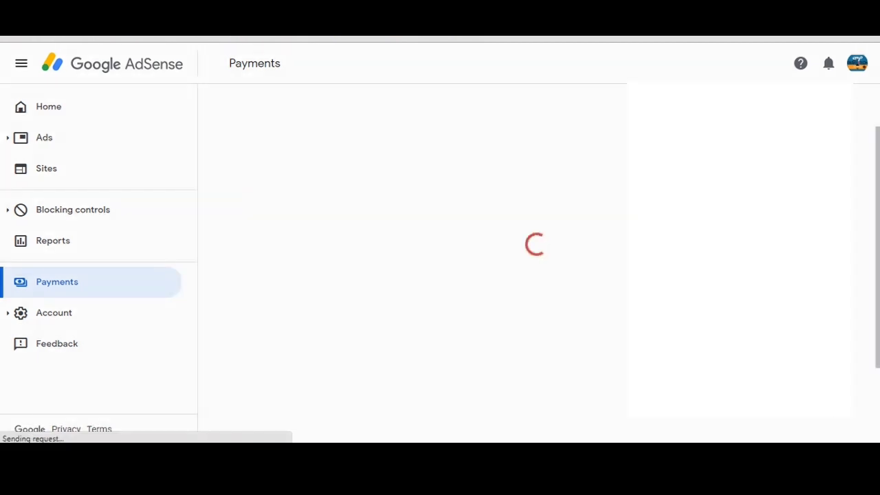
Examine the May, June and July 2020 transactions, including the automatic wire transfer payment, and return to the Home page.
scroll(424, 209, down, 3)
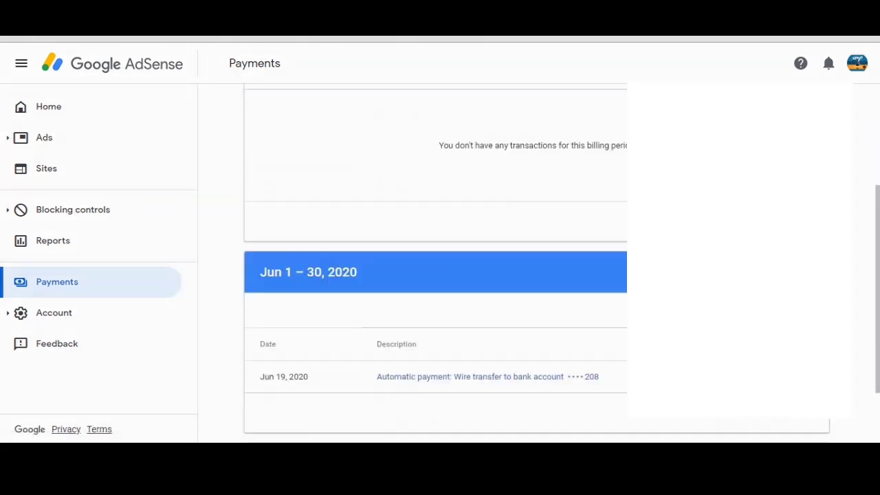
scroll(480, 246, up, 3)
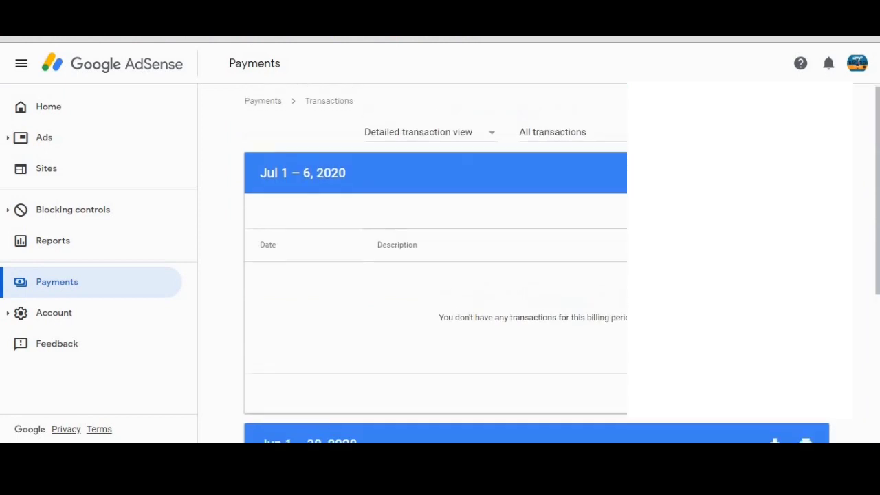
scroll(480, 246, down, 3)
click(451, 382)
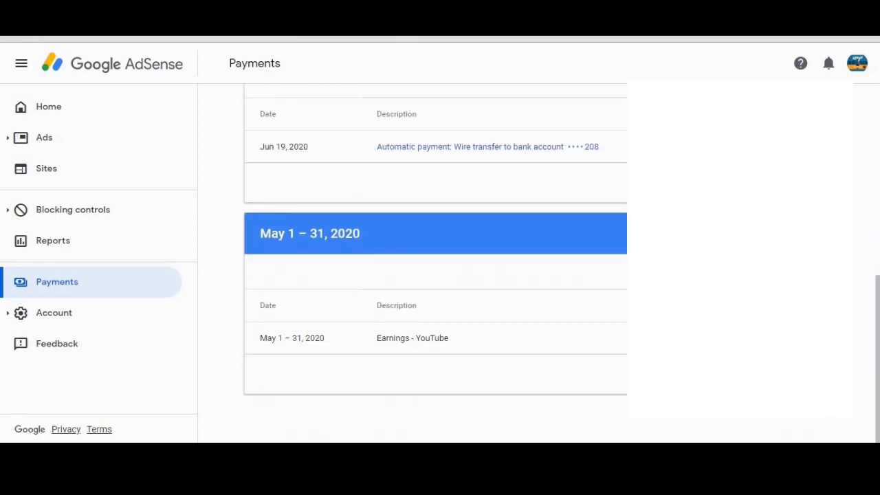
scroll(609, 273, up, 5)
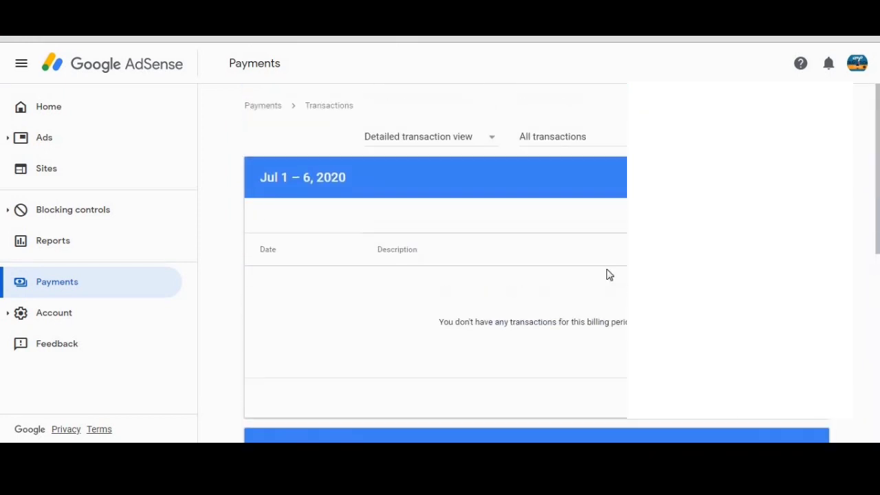
click(69, 108)
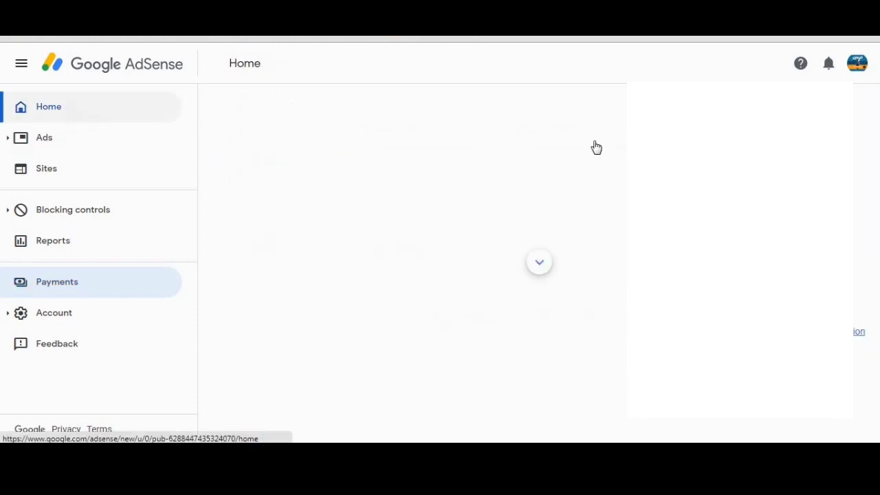